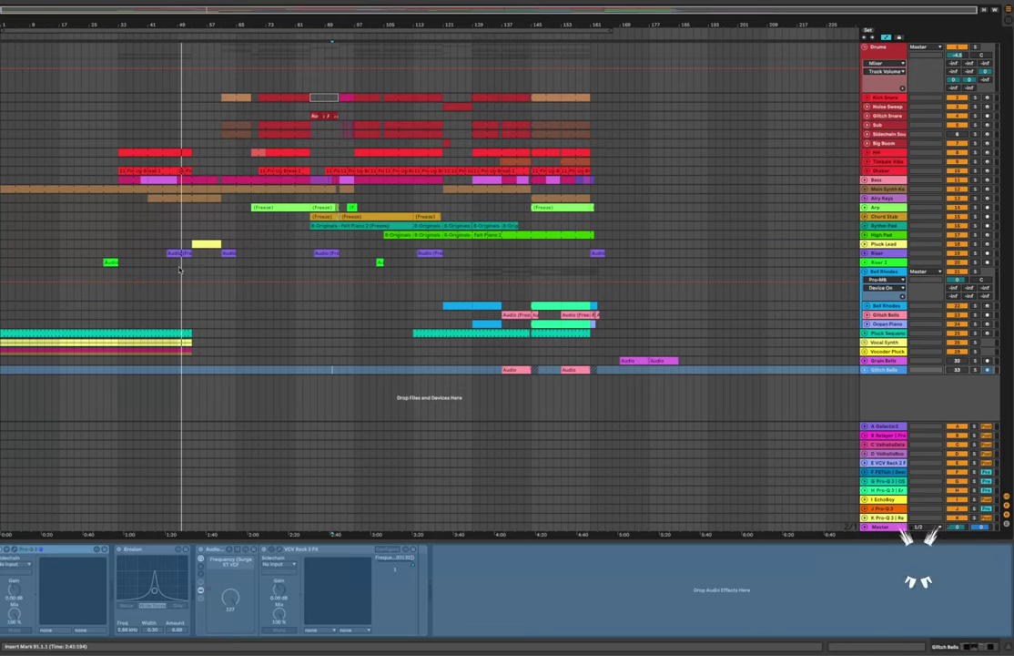
# Select the Pluck Lead track lane so its device chain appears in the Detail View
pyautogui.click(117, 247)
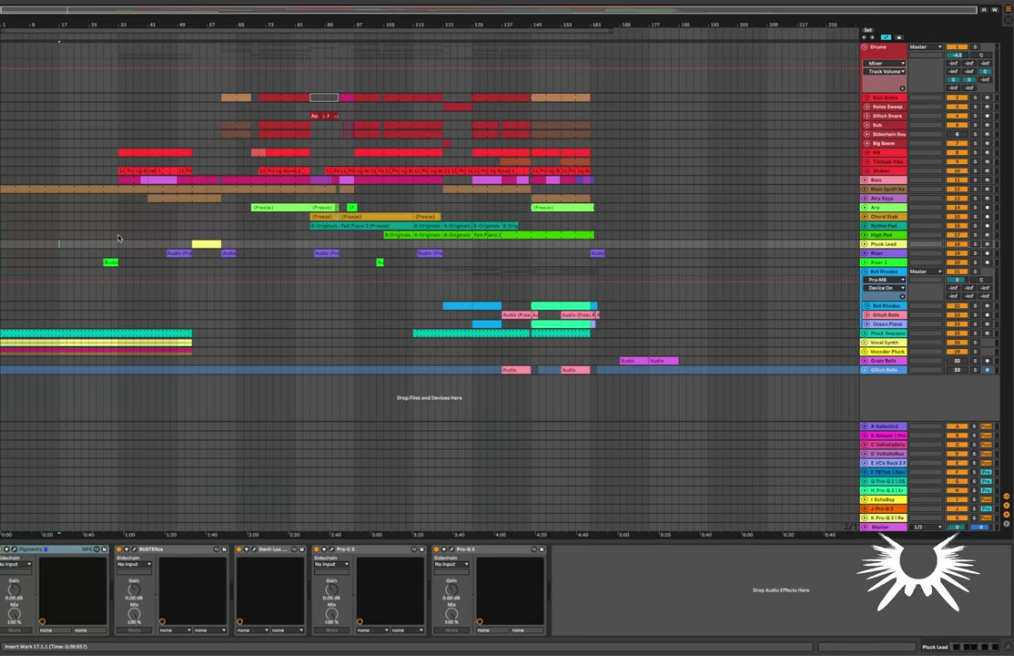
# Select the High Pad track lane so its device chain replaces Pluck Lead's
pyautogui.click(119, 236)
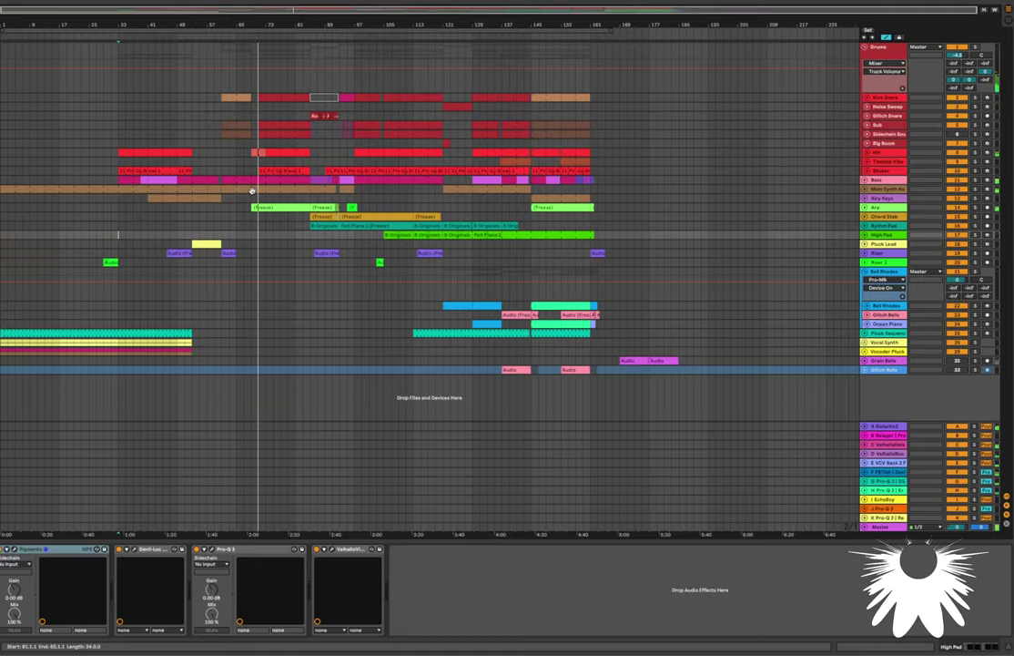
# Zoom the arrangement in around bar 73, zooming further as playback runs to the end
pyautogui.press('+')
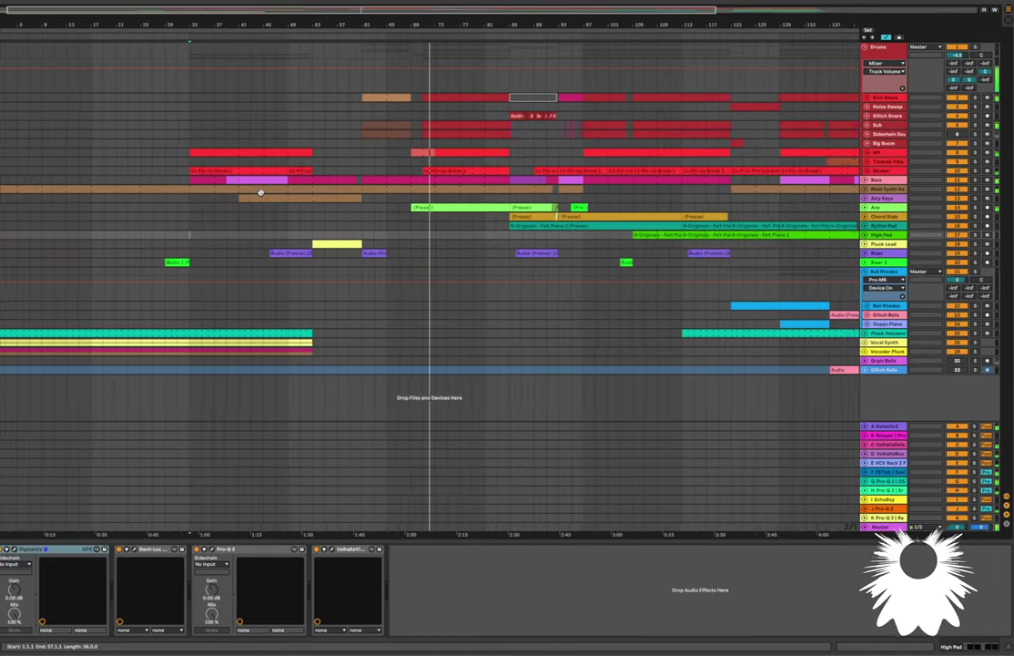
pyautogui.click(422, 195)
pyautogui.press('+')
pyautogui.press('+')
pyautogui.press('+')
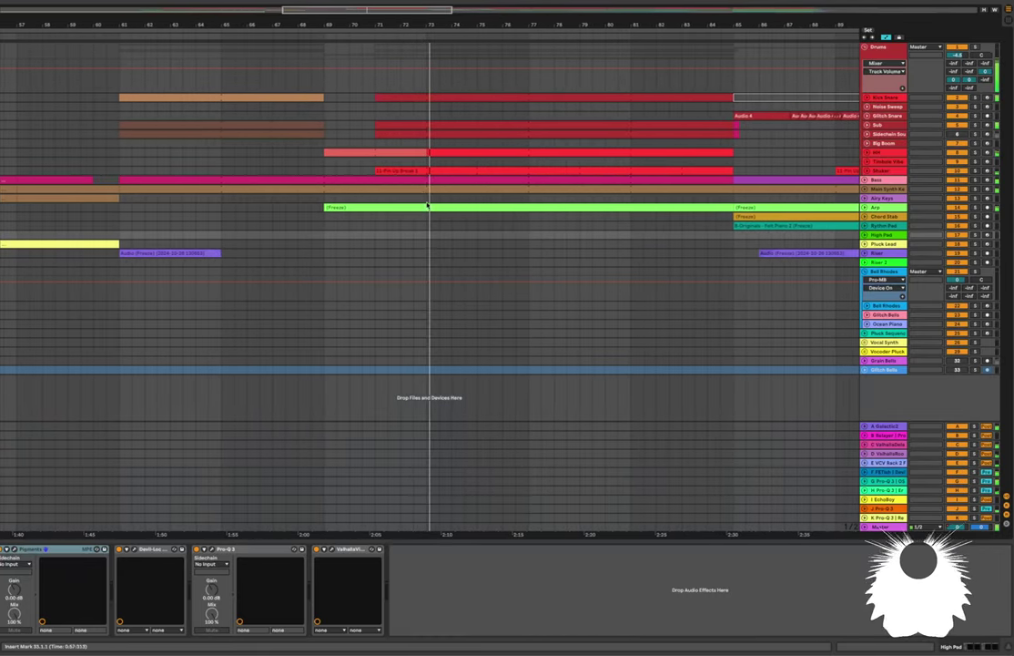
pyautogui.press('+')
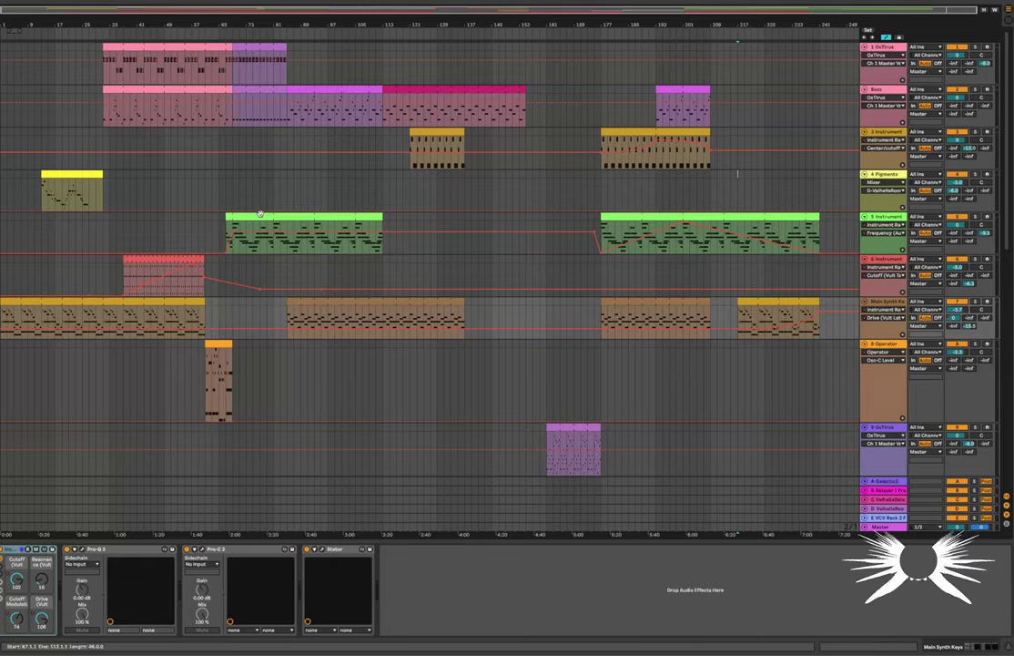
# Scroll through the original project's OsTirus, Bass, Pigments and Operator tracks, then switch to Session View
pyautogui.scroll(-6, 572, 305)
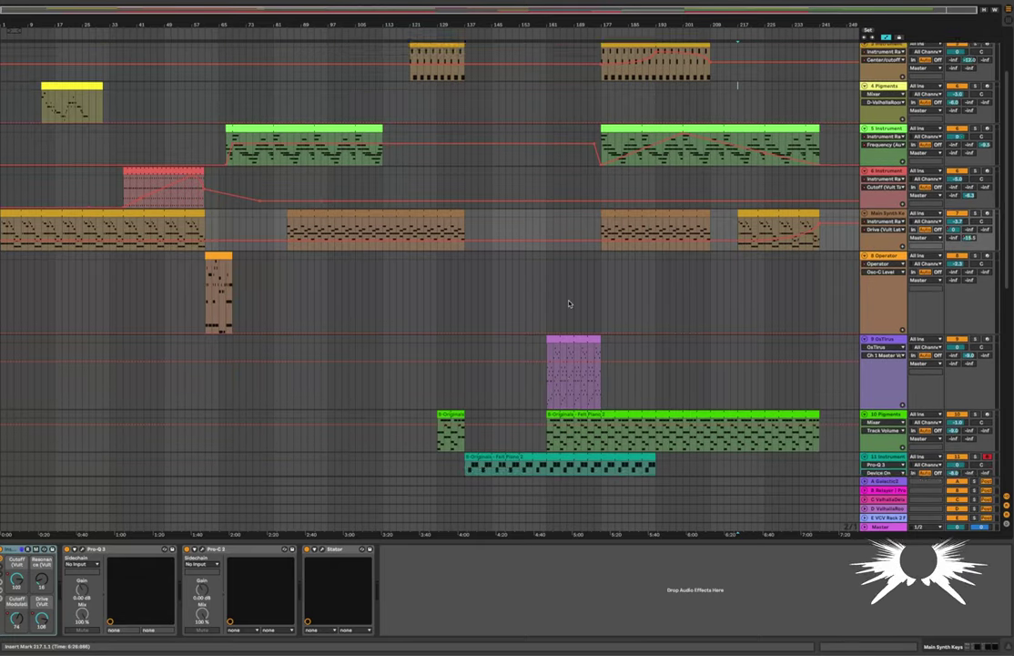
pyautogui.scroll(6, 571, 303)
pyautogui.scroll(-2, 569, 304)
pyautogui.scroll(-5, 569, 303)
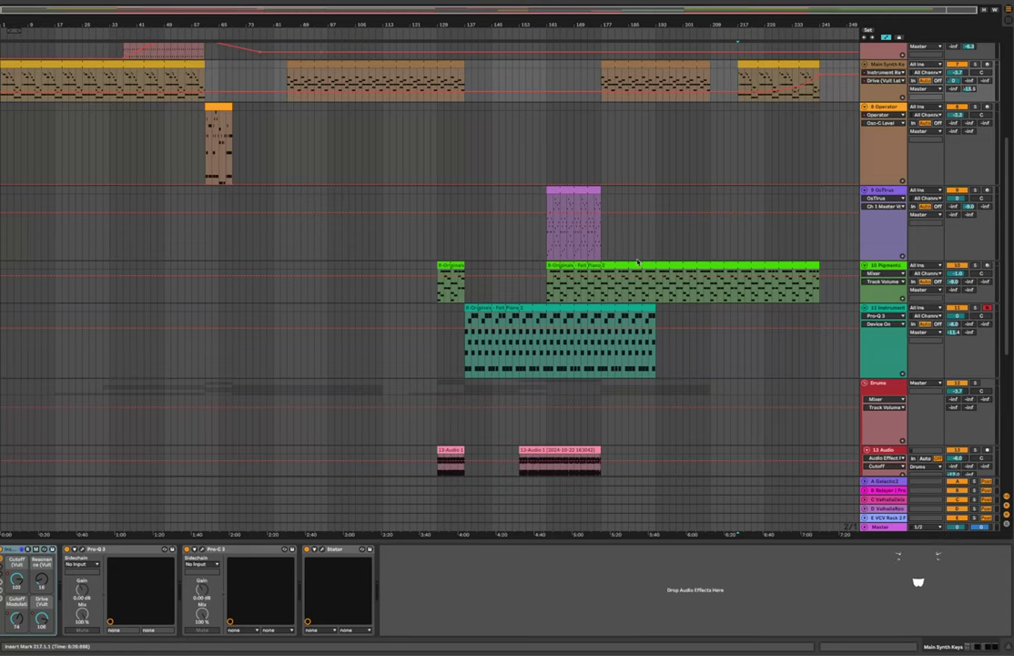
pyautogui.scroll(5, 391, 208)
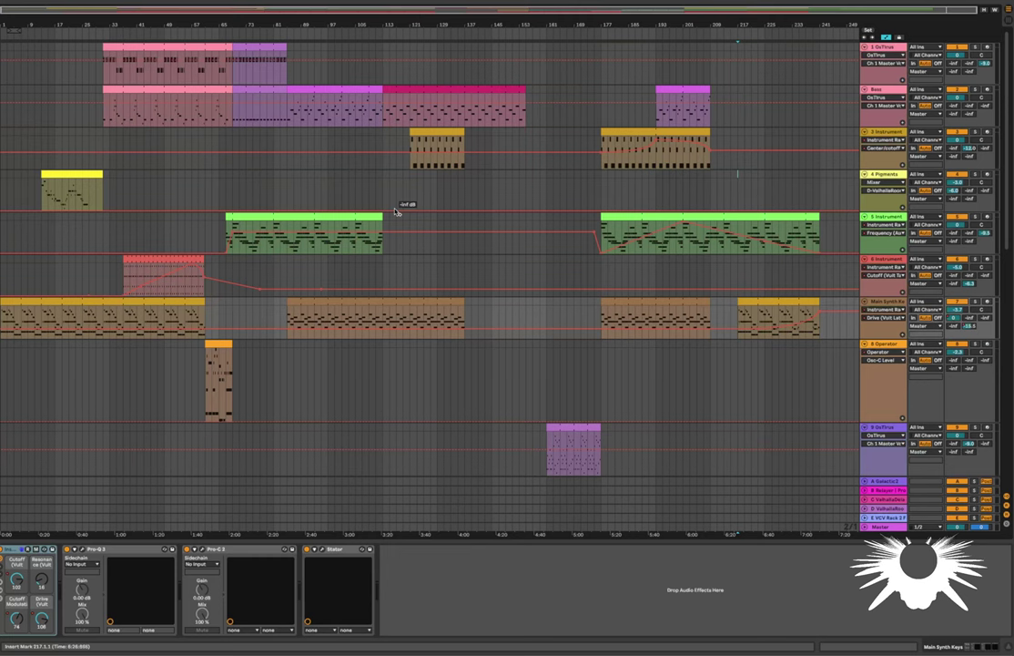
pyautogui.press('Tab')
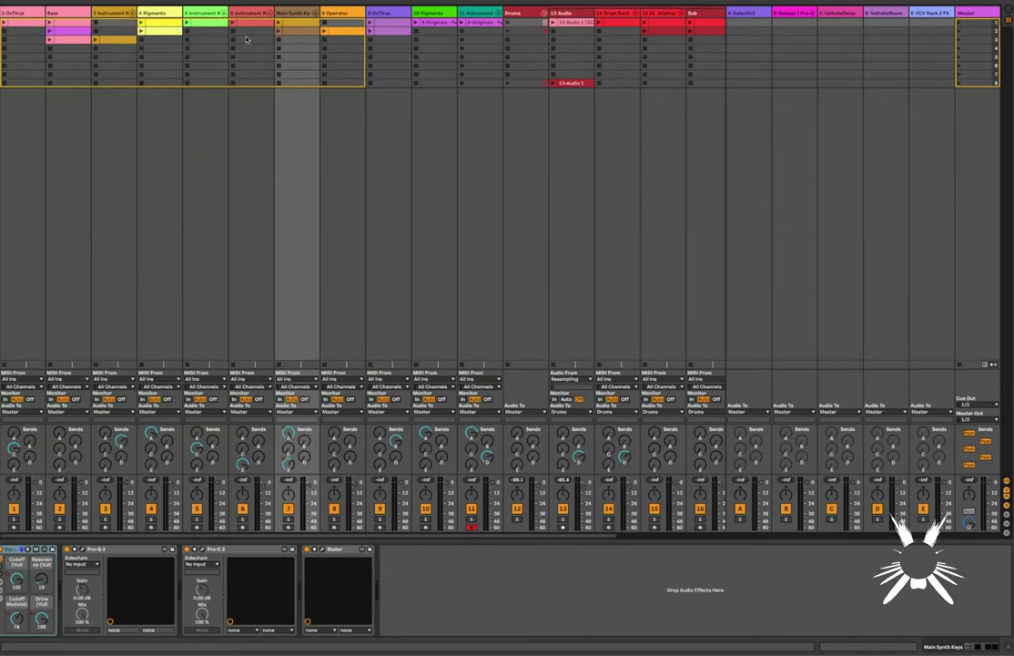
# Show track 3's Instrument Rack, select scene 3, then select and solo Main Synth Keys
pyautogui.hscroll(4, 260, 43)
pyautogui.hscroll(-4, 288, 50)
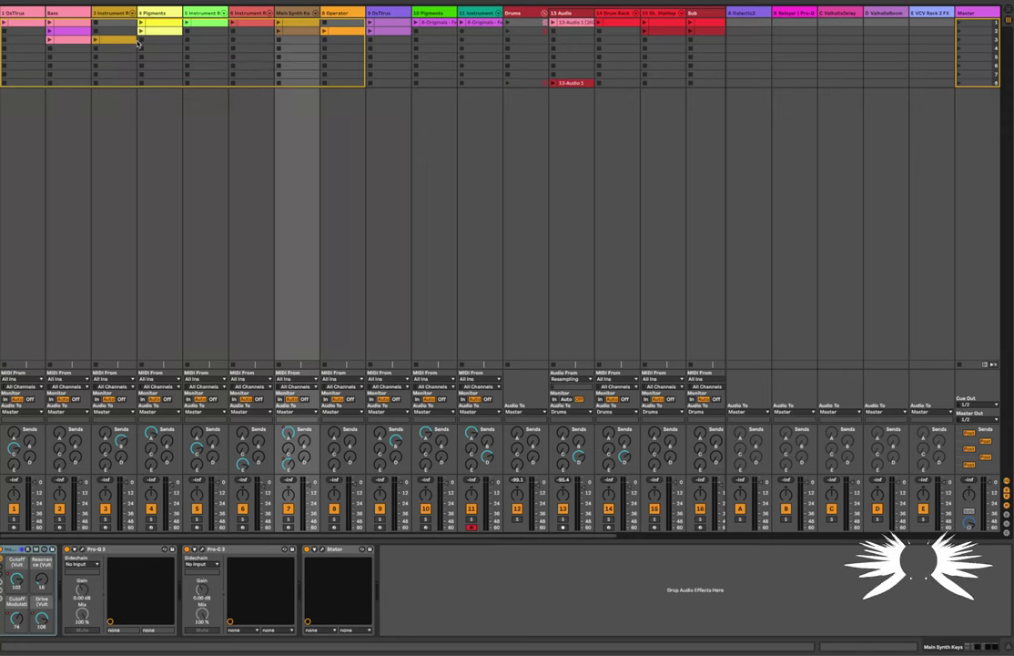
pyautogui.click(118, 14)
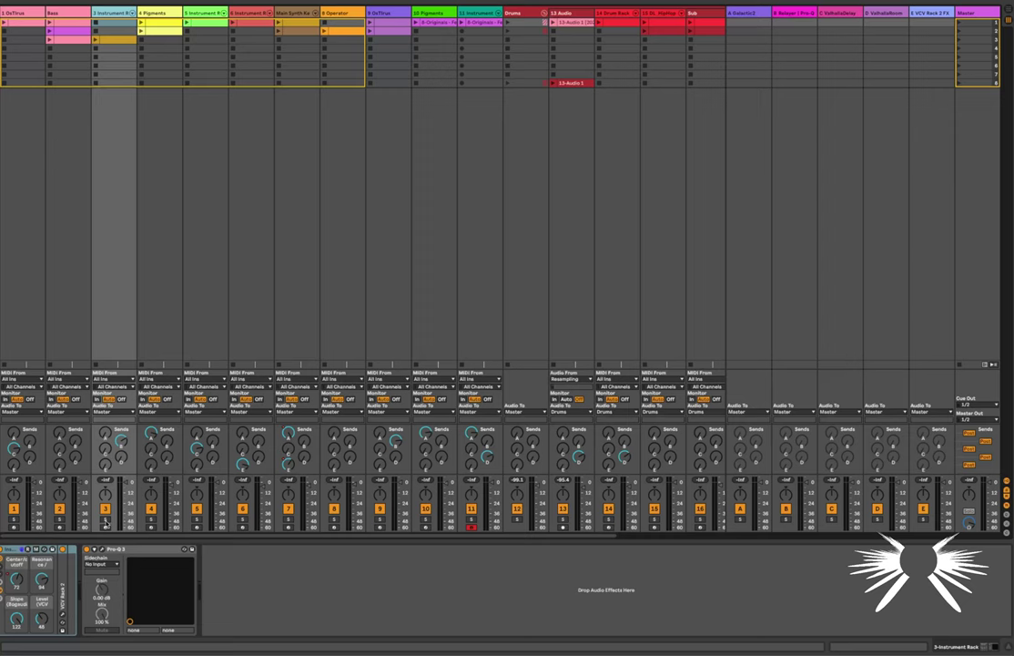
pyautogui.click(100, 40)
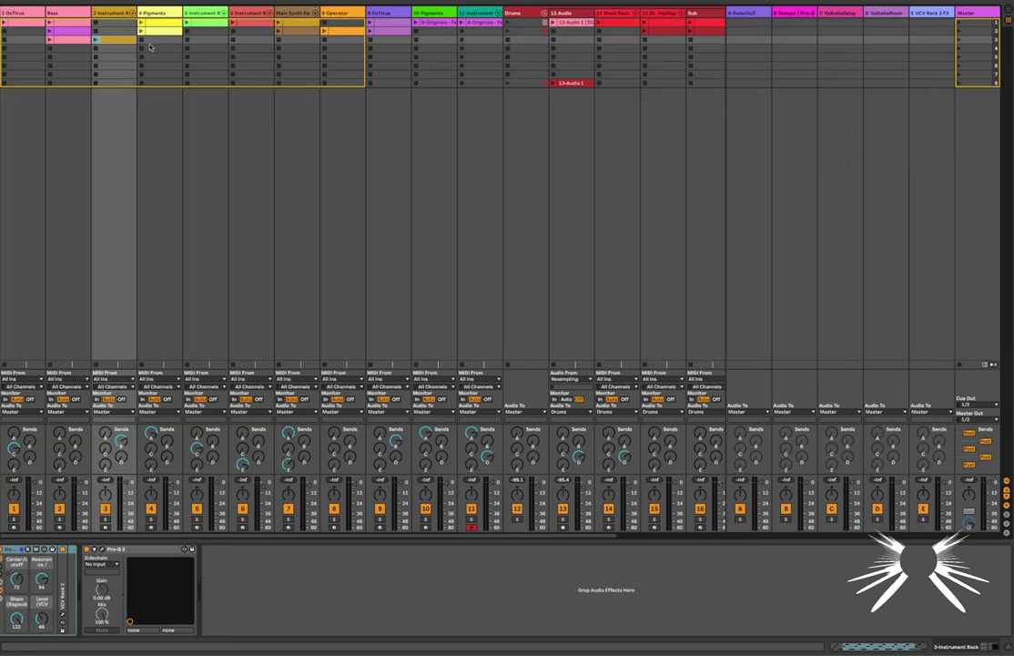
pyautogui.click(288, 519)
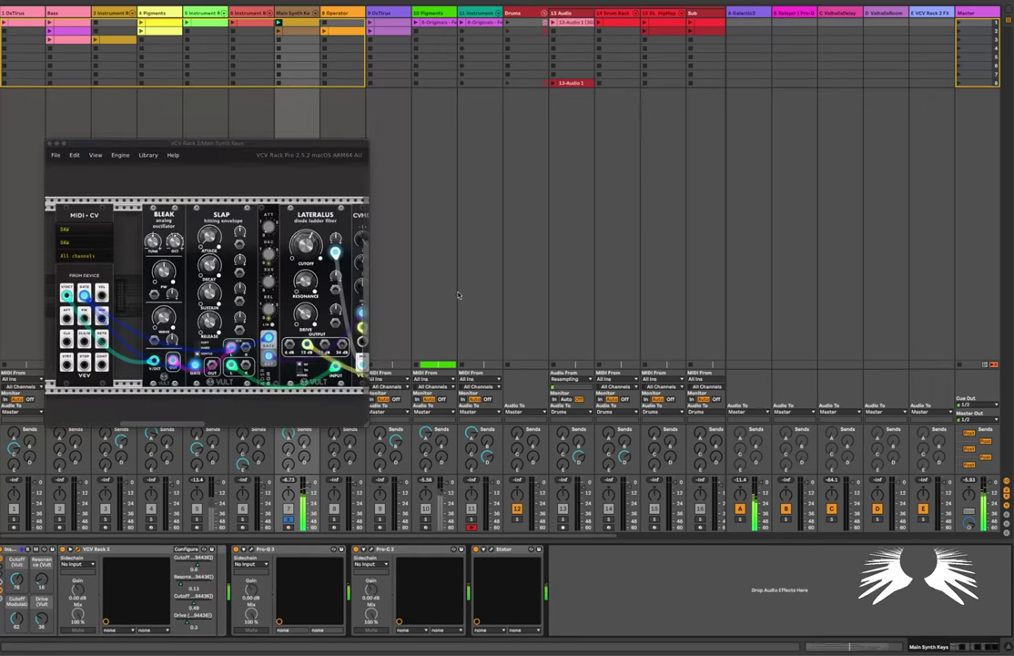
# Move and enlarge the VCV Rack patch window, raise the Lateralus cutoff, then close it
pyautogui.moveTo(192, 139); pyautogui.dragTo(218, 142)
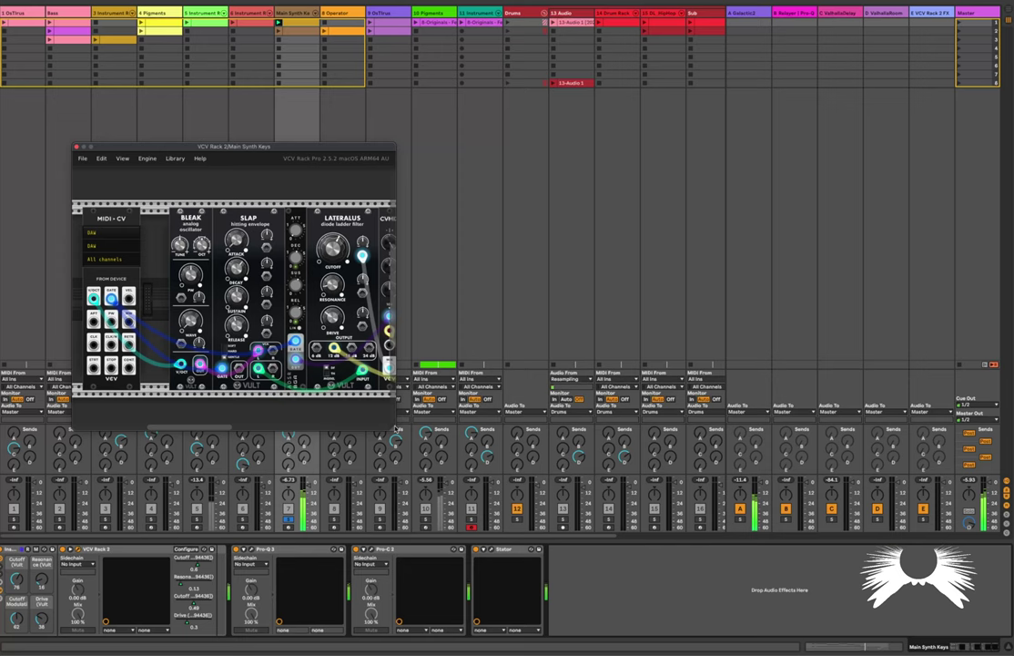
pyautogui.moveTo(395, 426); pyautogui.dragTo(789, 552)
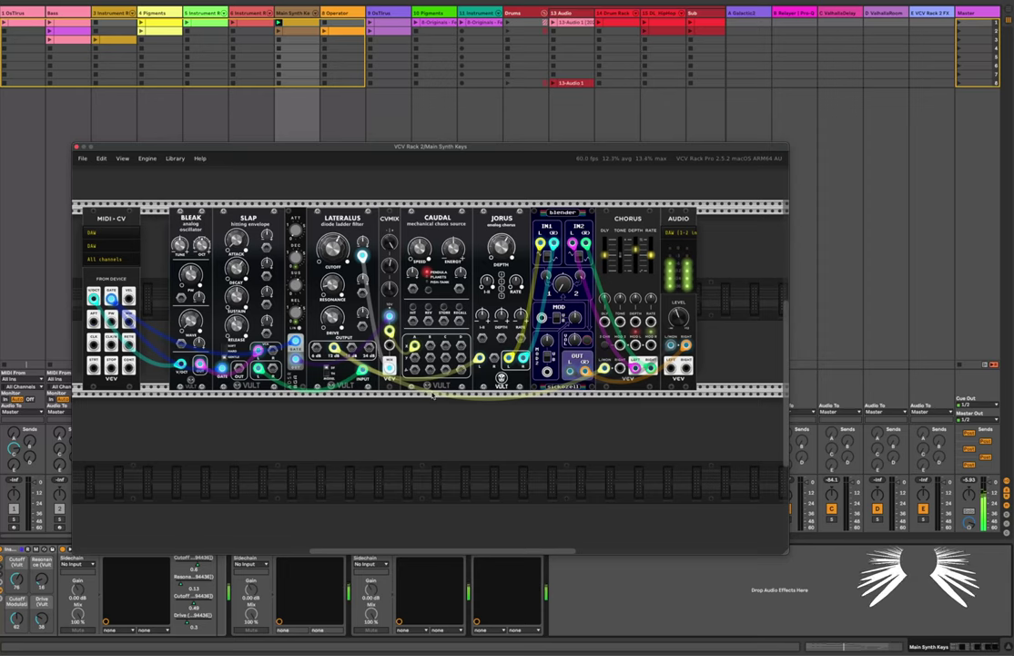
pyautogui.moveTo(202, 568)
pyautogui.mouseDown()
pyautogui.moveTo(203, 544)
pyautogui.moveTo(202, 590)
pyautogui.mouseUp()
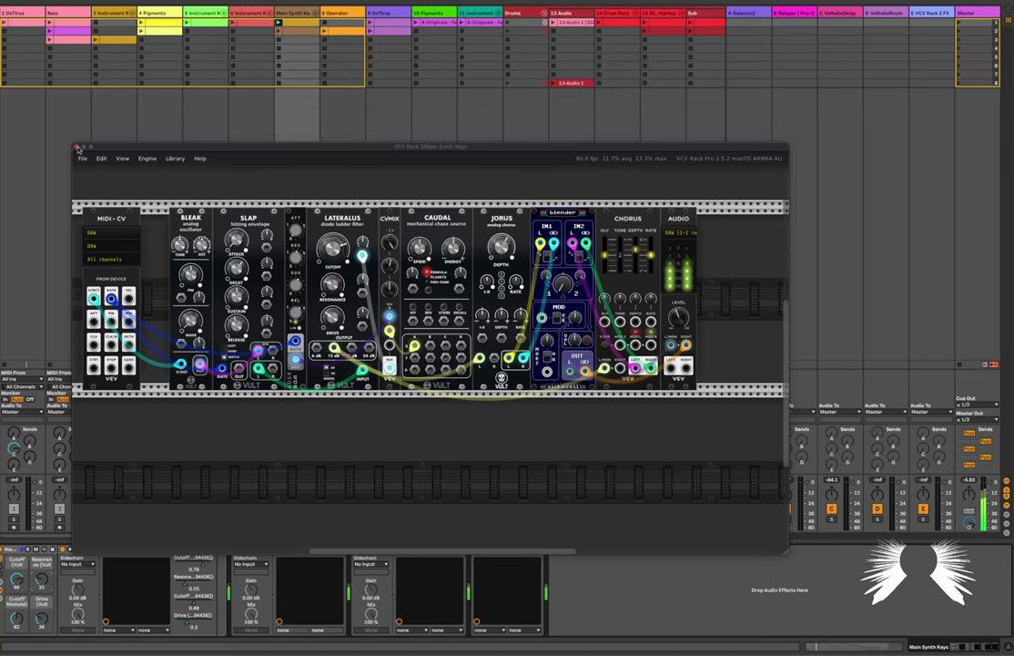
pyautogui.click(76, 147)
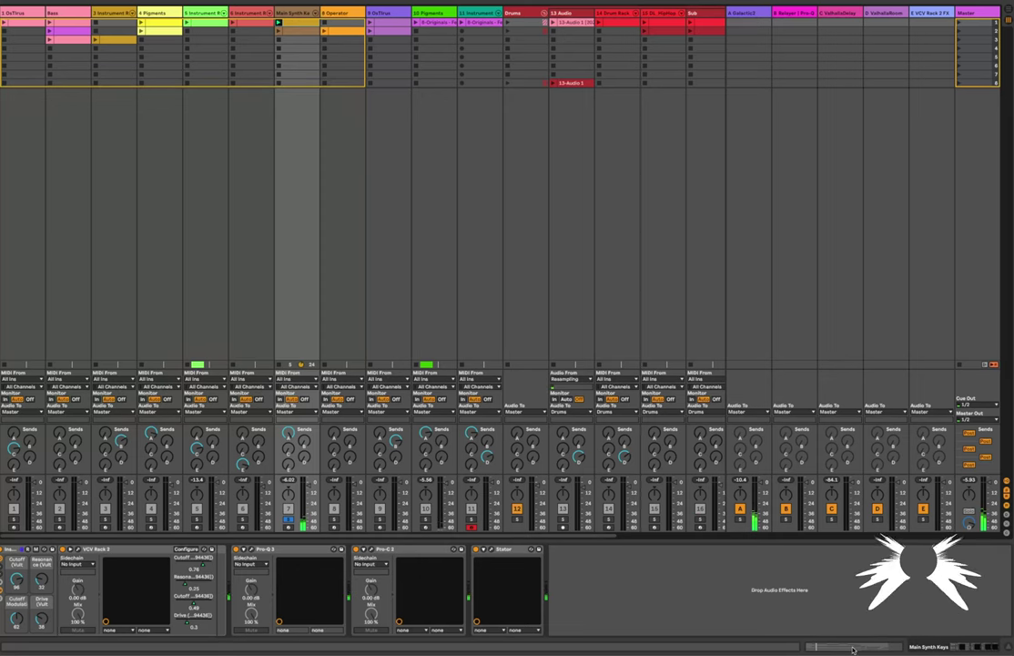
# View and play the Main Synth Keys chord clips' notes, then launch the 4 Pigments clip
pyautogui.hotkey('shift', 'Tab')
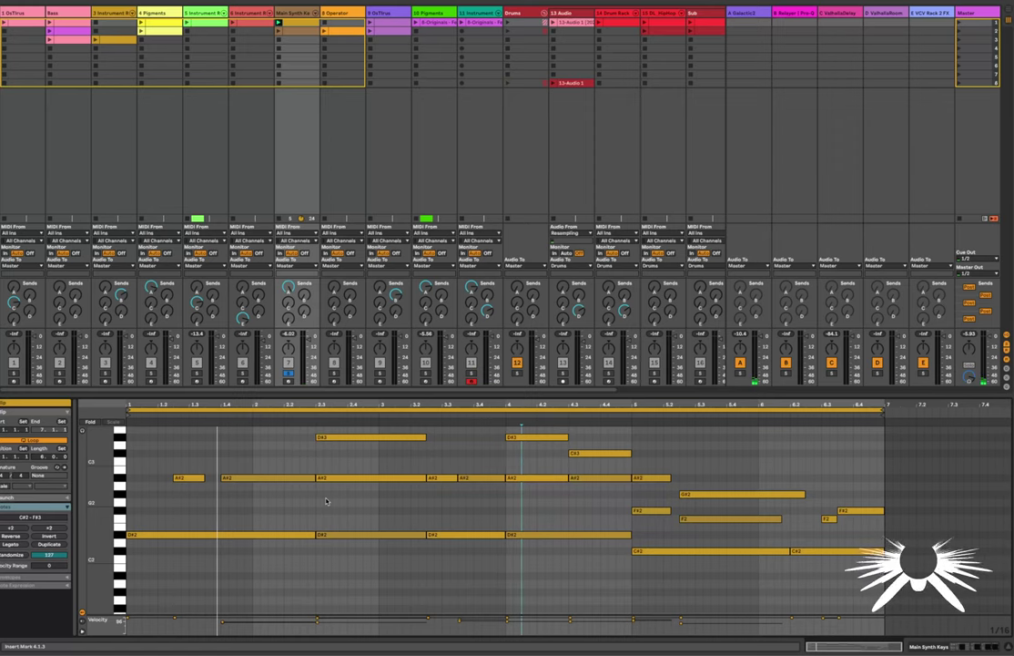
pyautogui.click(298, 32)
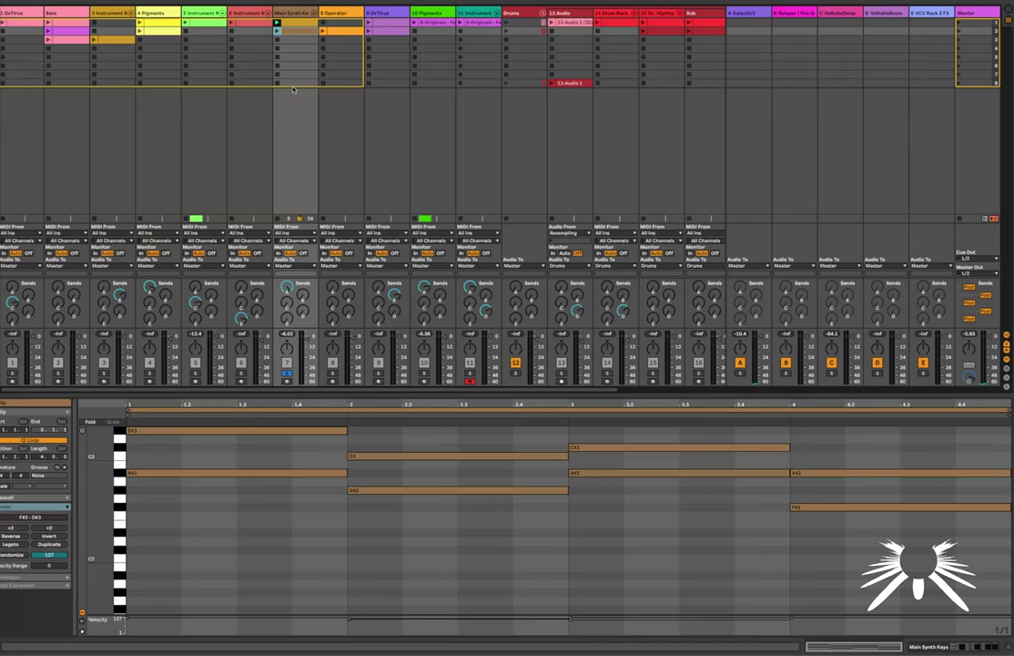
pyautogui.scroll(3, 364, 419)
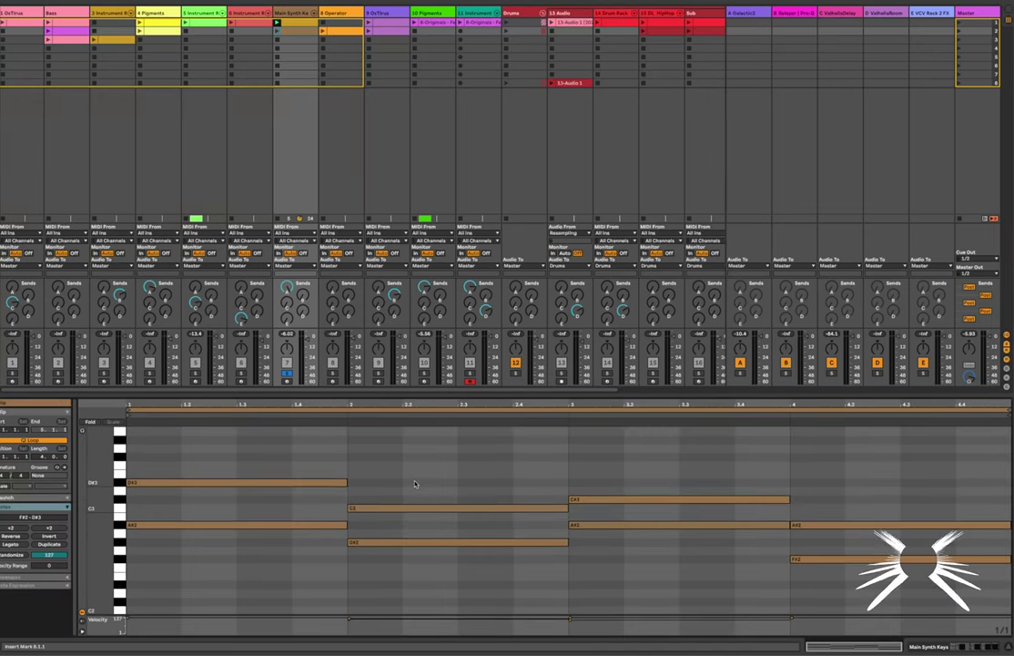
pyautogui.click(279, 31)
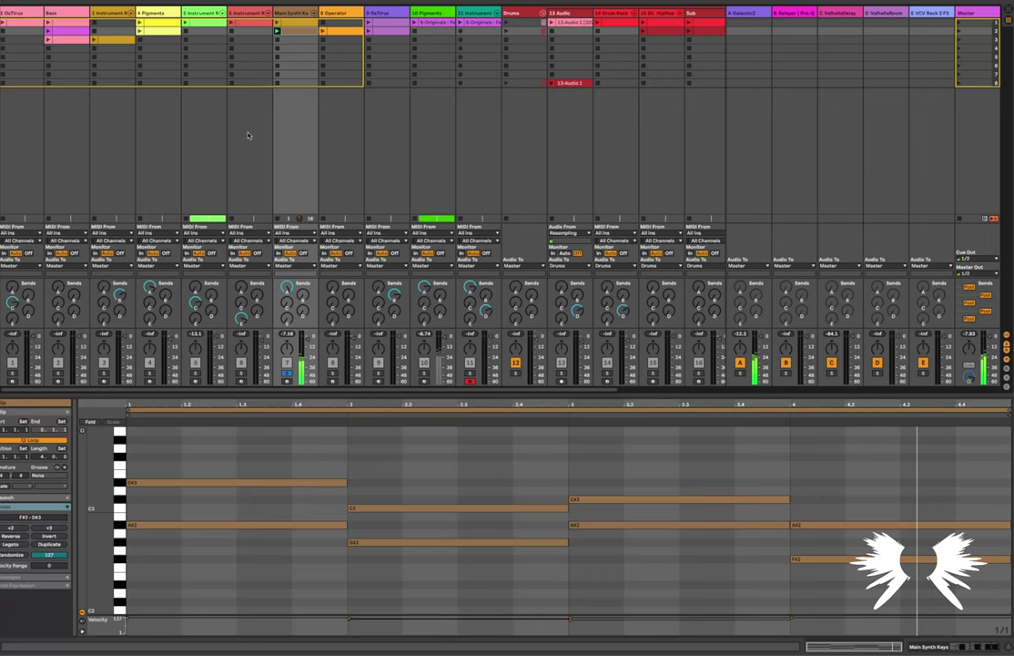
pyautogui.click(277, 28)
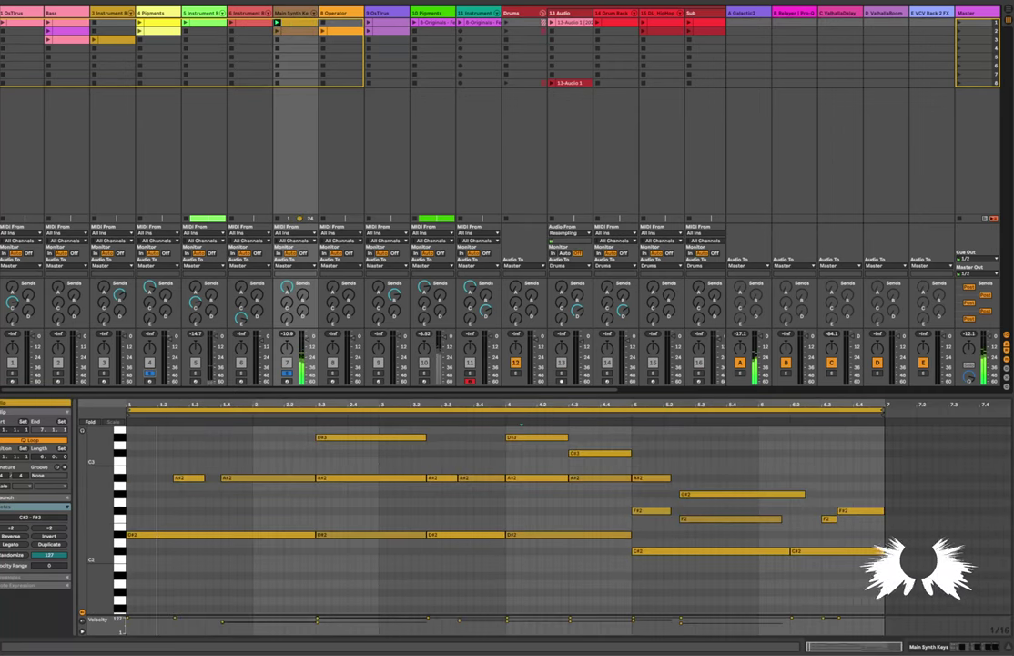
pyautogui.click(141, 22)
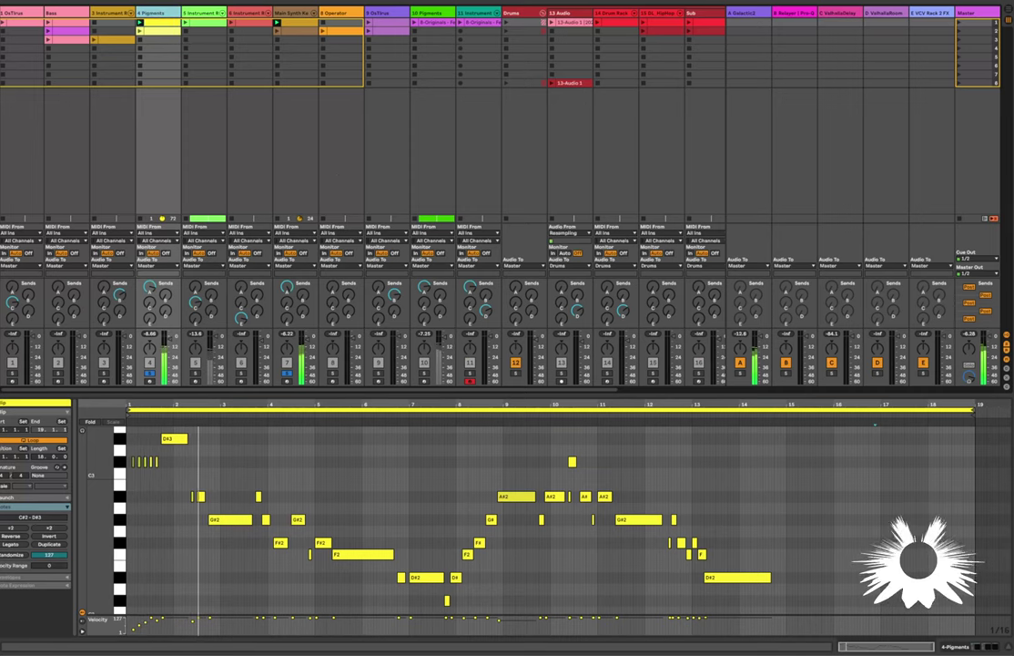
# Return to the Main Synth Keys device chain and lower the Cutoff (Vult) macro from 96 to 78
pyautogui.click(295, 110)
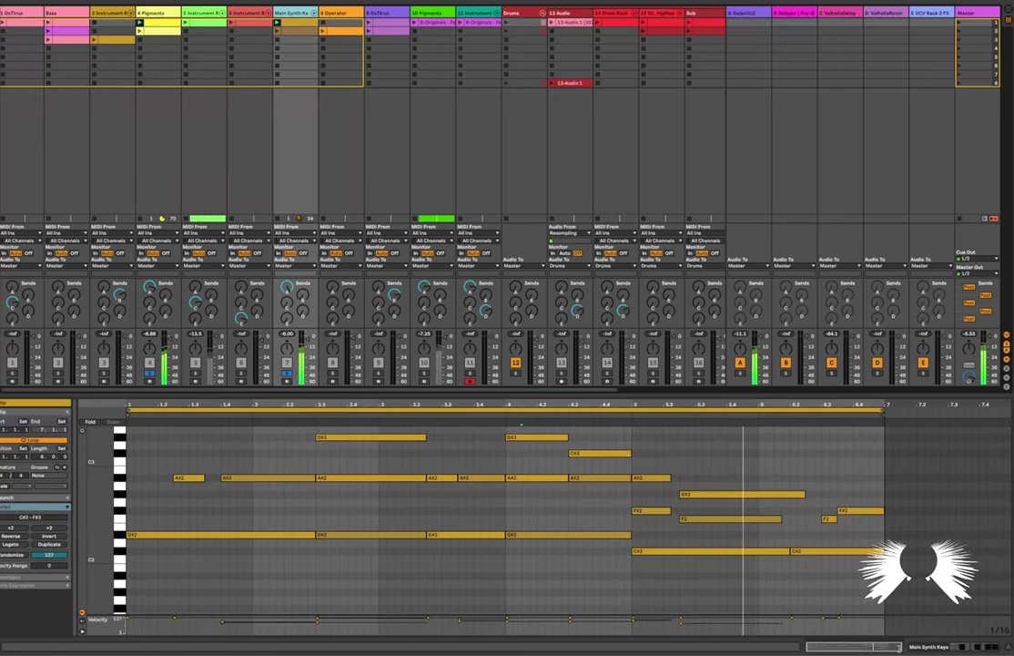
pyautogui.hotkey('shift', 'Tab')
pyautogui.moveTo(16, 580); pyautogui.dragTo(16, 596)
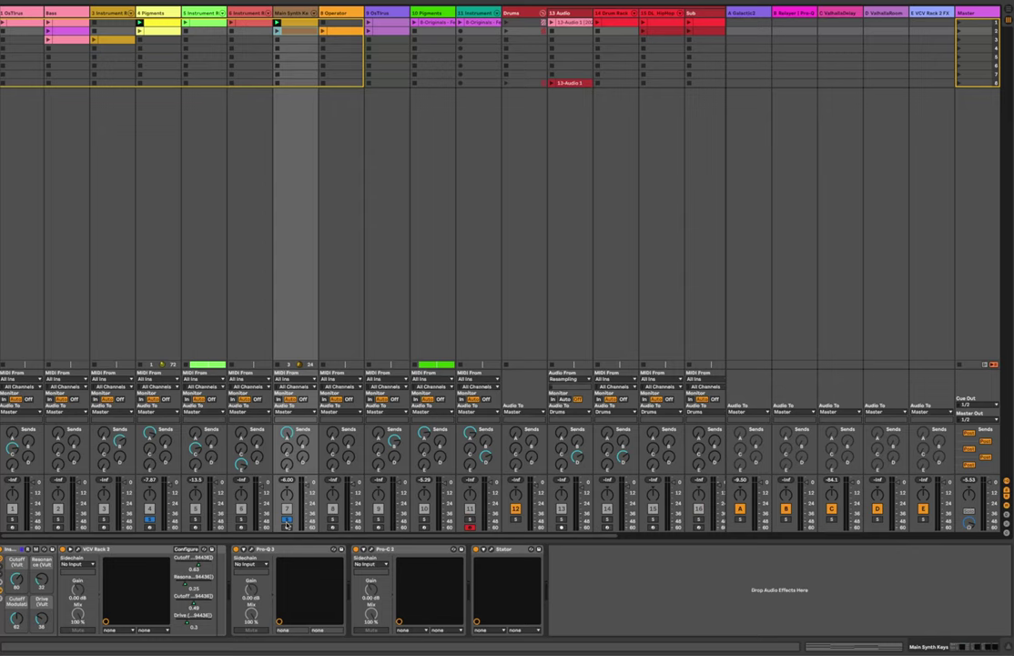
# Launch the slot 2 Main Synth Keys clip alongside the playing Pigments clip
pyautogui.click(278, 31)
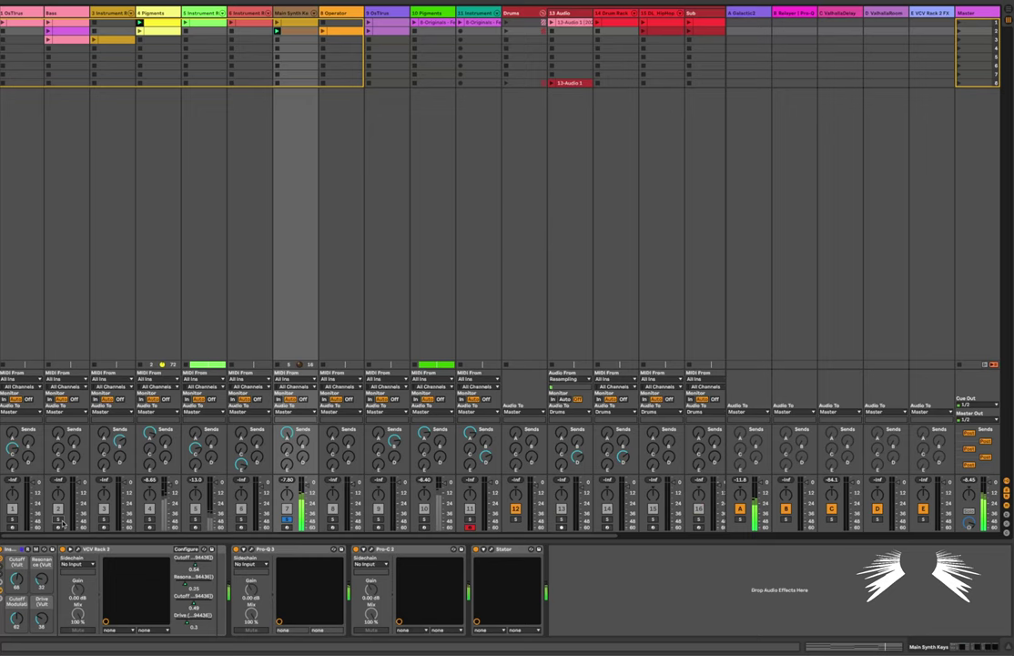
# Select the Bass track and launch its slot 2 clip, then select 1 OsTirus and launch slot 1
pyautogui.click(51, 23)
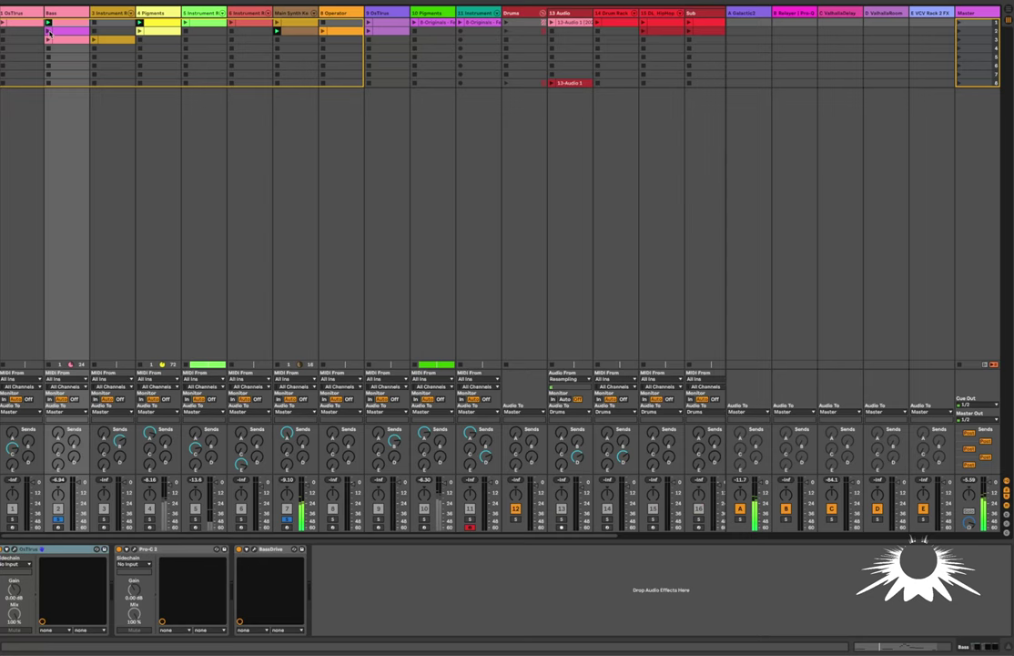
pyautogui.click(49, 32)
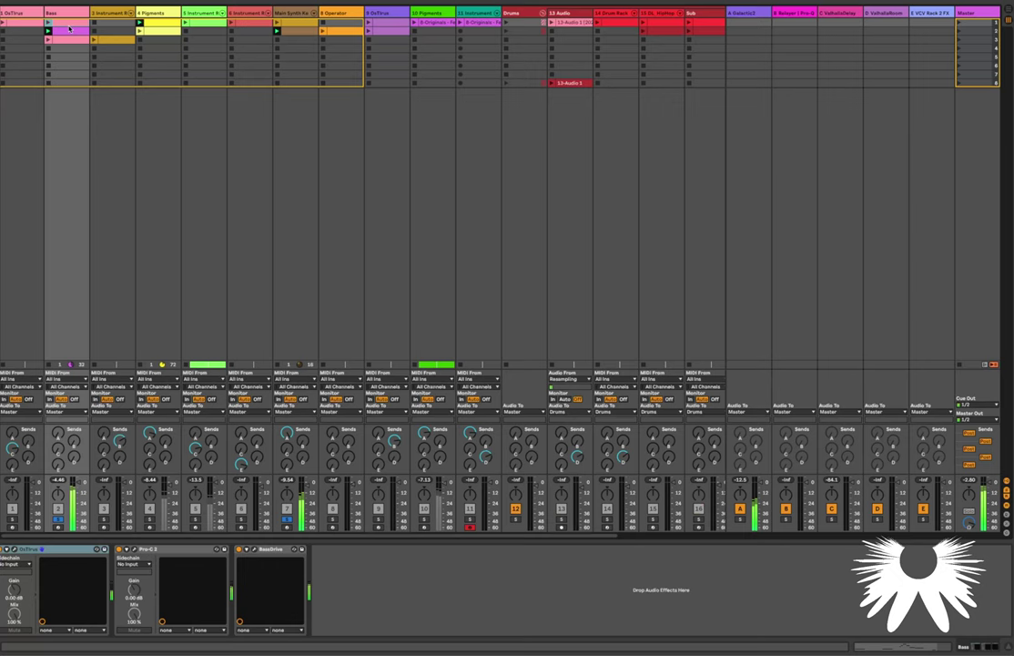
pyautogui.click(24, 23)
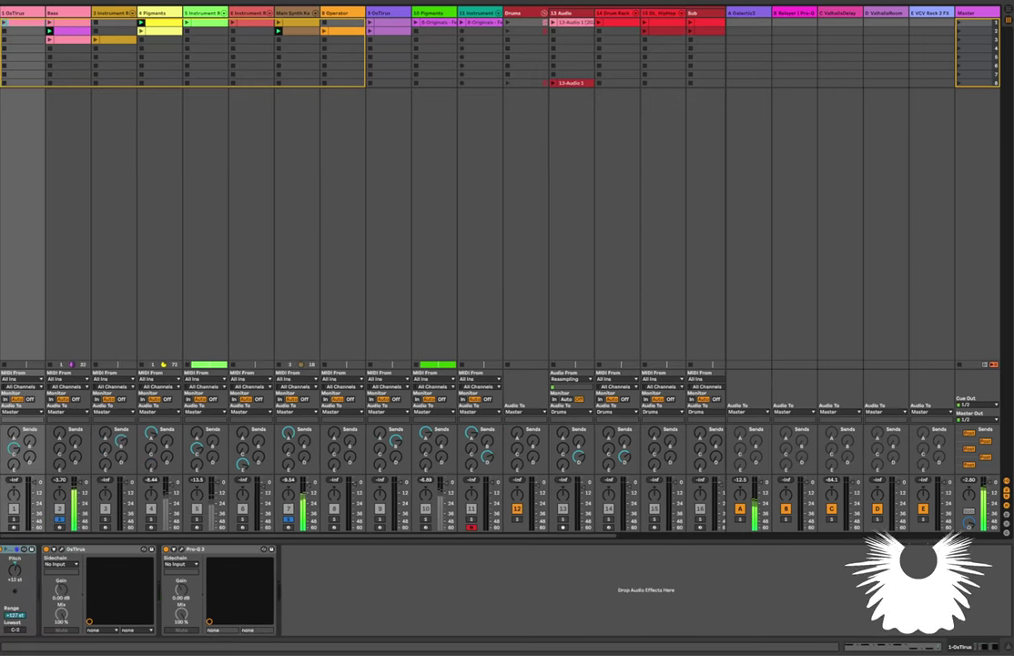
pyautogui.click(4, 23)
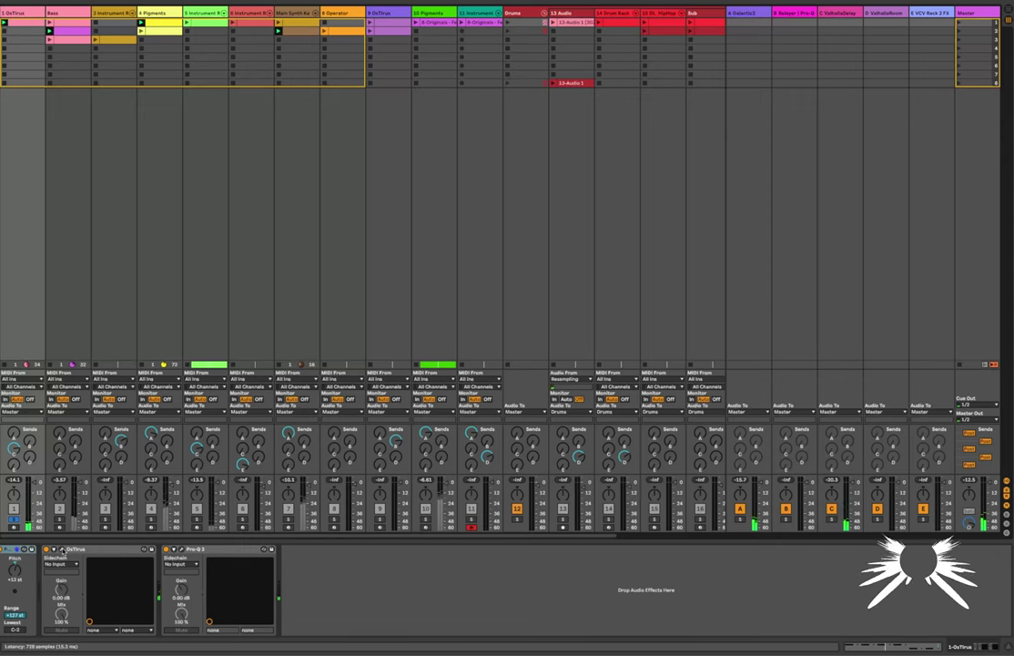
pyautogui.hotkey('ctrl', 'alt', 'p')
pyautogui.moveTo(142, 86); pyautogui.dragTo(417, 99)
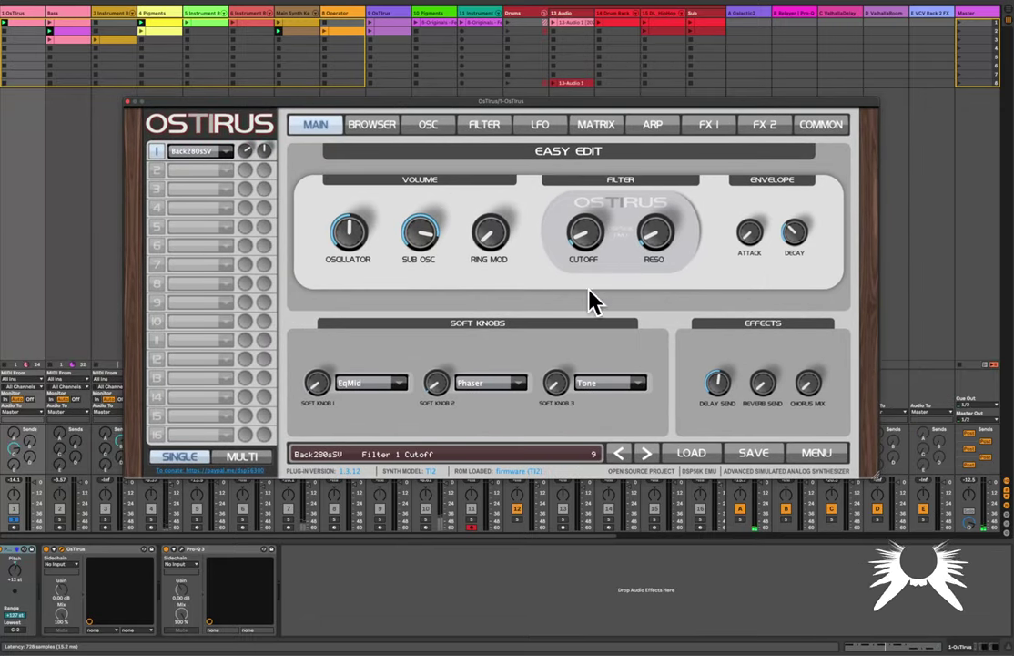
pyautogui.click(370, 127)
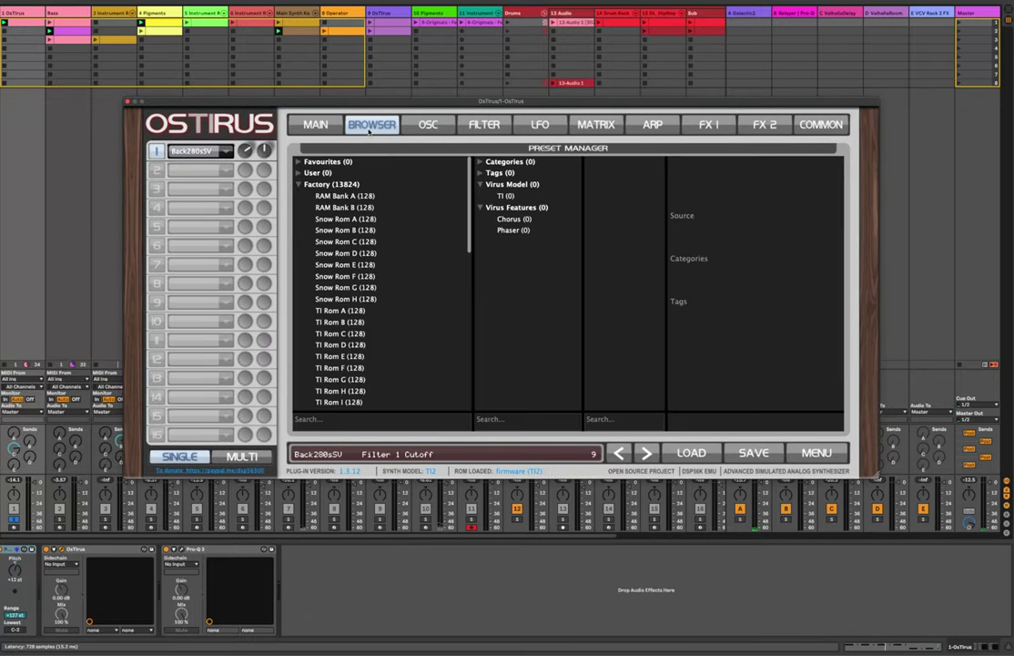
pyautogui.click(314, 125)
pyautogui.click(477, 126)
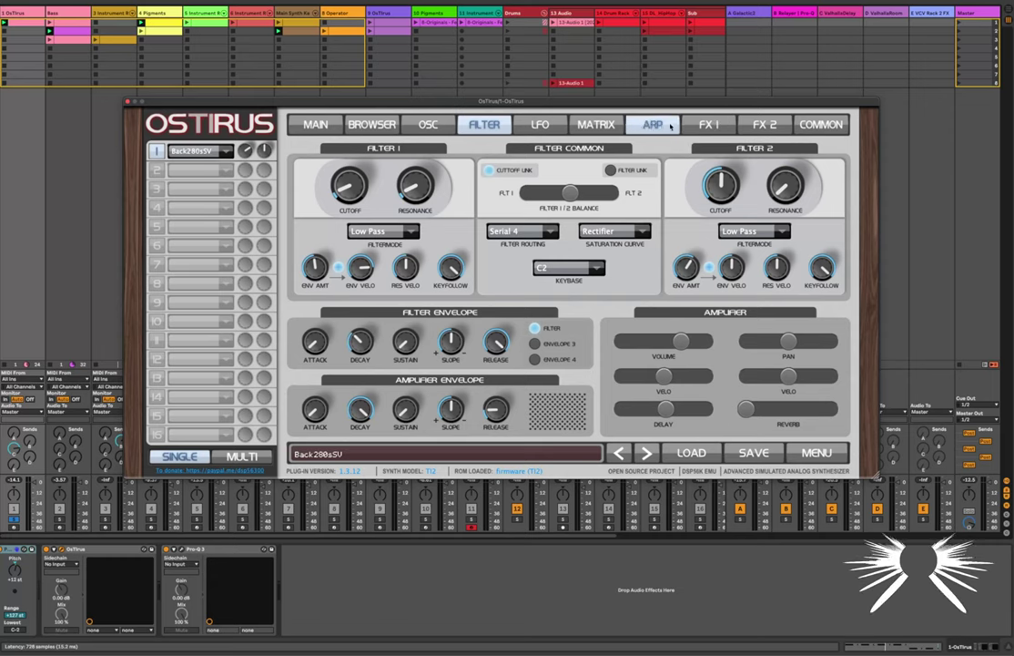
pyautogui.moveTo(517, 103)
pyautogui.mouseDown()
pyautogui.moveTo(549, 112)
pyautogui.moveTo(512, 99)
pyautogui.mouseUp()
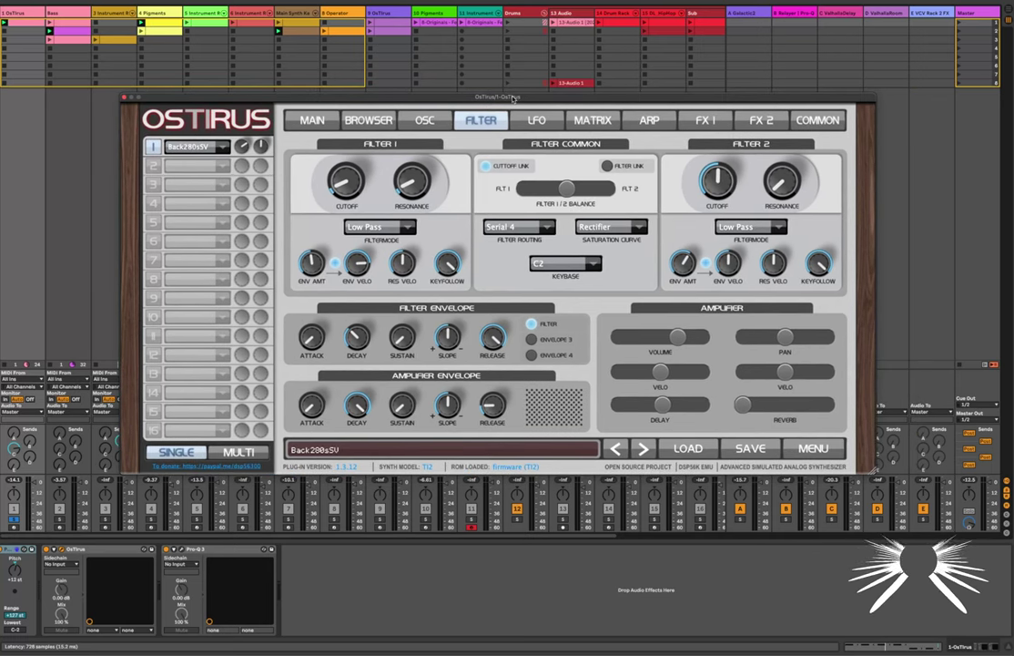
pyautogui.moveTo(510, 101); pyautogui.dragTo(524, 101)
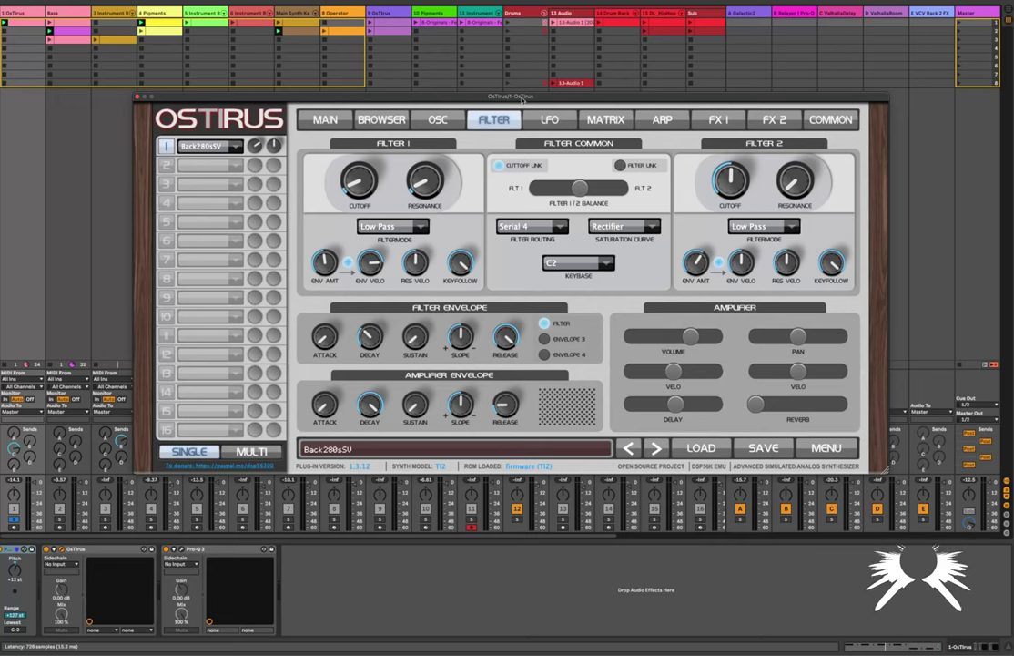
pyautogui.moveTo(522, 99)
pyautogui.mouseDown()
pyautogui.moveTo(518, 86)
pyautogui.moveTo(527, 95)
pyautogui.mouseUp()
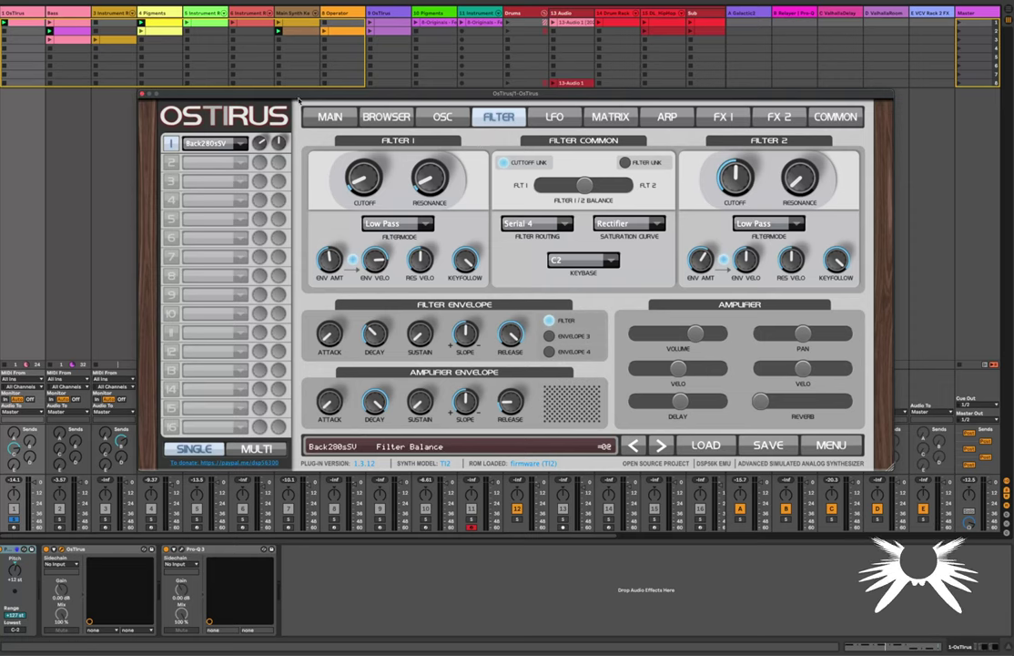
# Close the OsTirus editor and start the drum clips playing in Session View
pyautogui.click(141, 94)
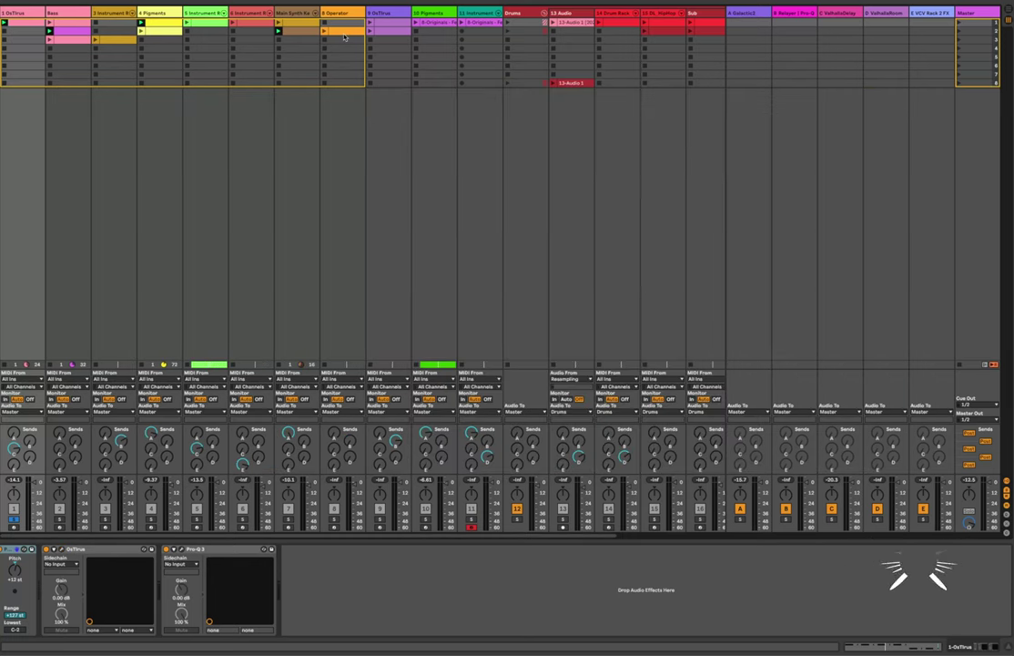
pyautogui.hscroll(3, 504, 31)
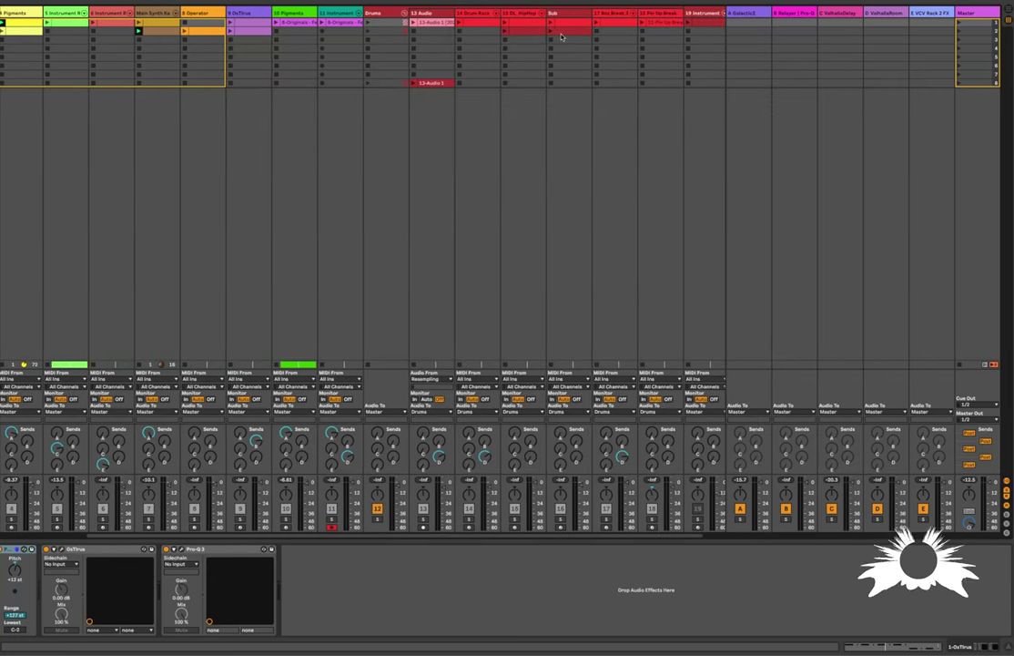
pyautogui.press('space')
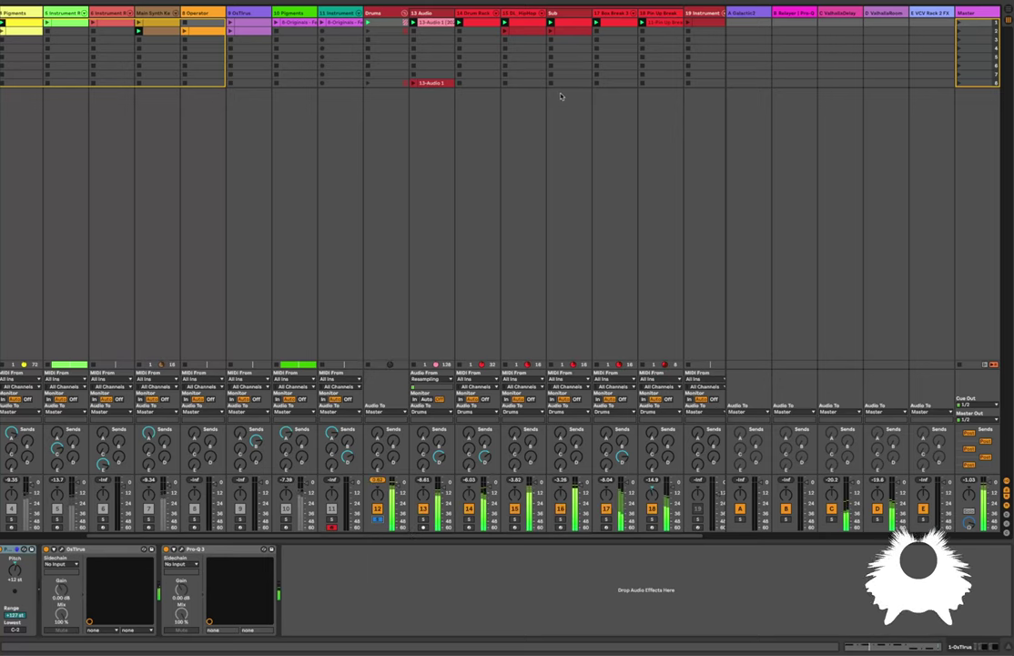
pyautogui.hscroll(1, 562, 98)
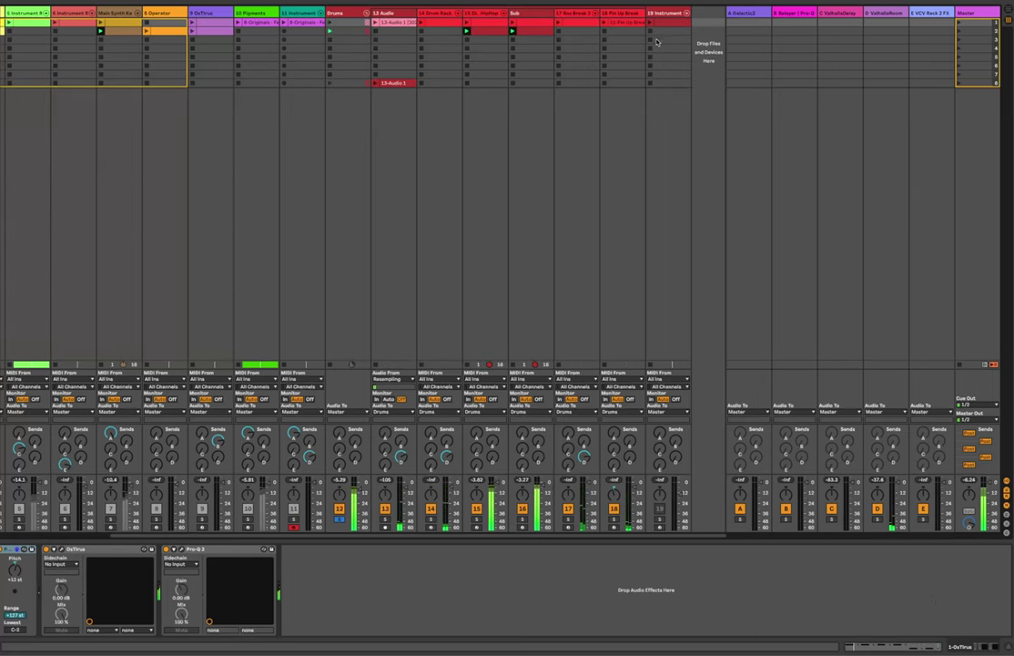
# Launch track 17's break clip and the Pin Up Break clip on track 18
pyautogui.click(559, 23)
pyautogui.click(605, 22)
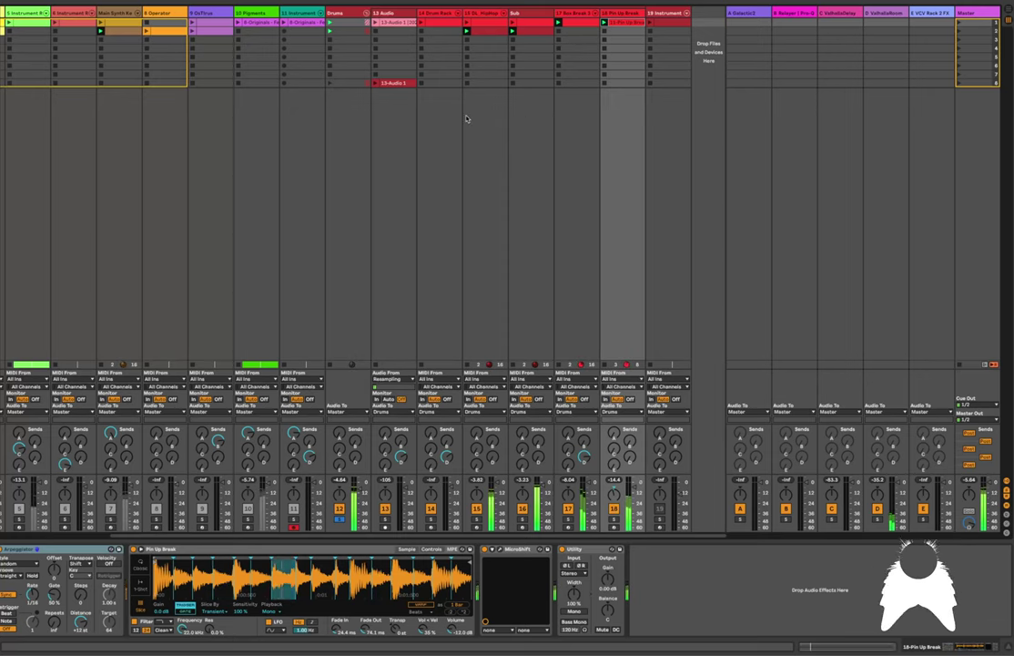
pyautogui.hscroll(-3, 469, 117)
pyautogui.hscroll(-4, 466, 118)
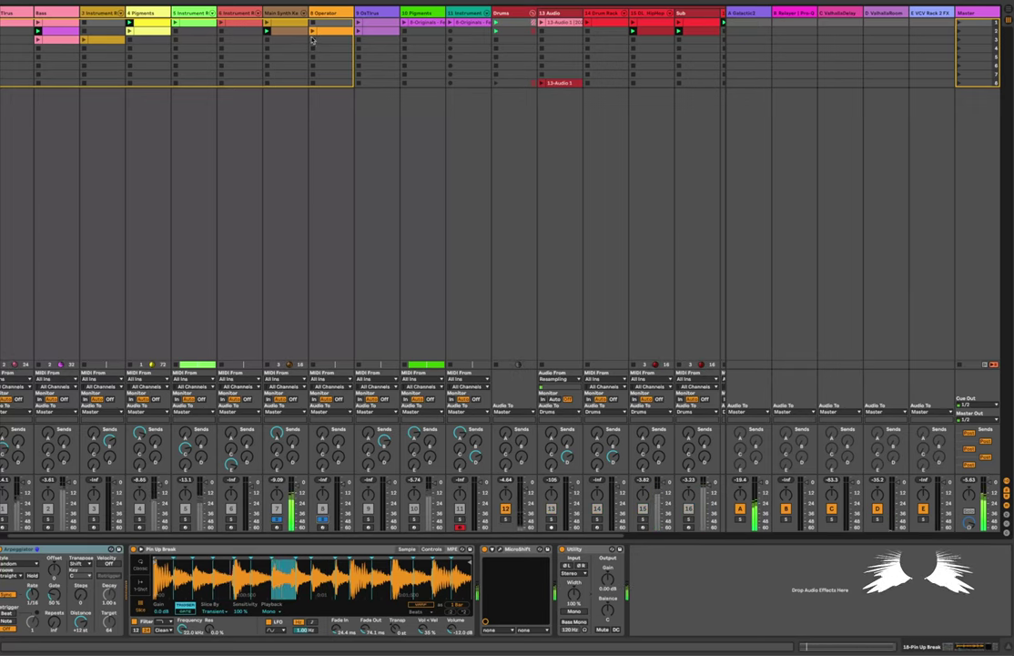
# Inspect the Operator, 9 OsTirus and 10 Pigments tracks, then open the Felt Piano clip's notes
pyautogui.click(328, 513)
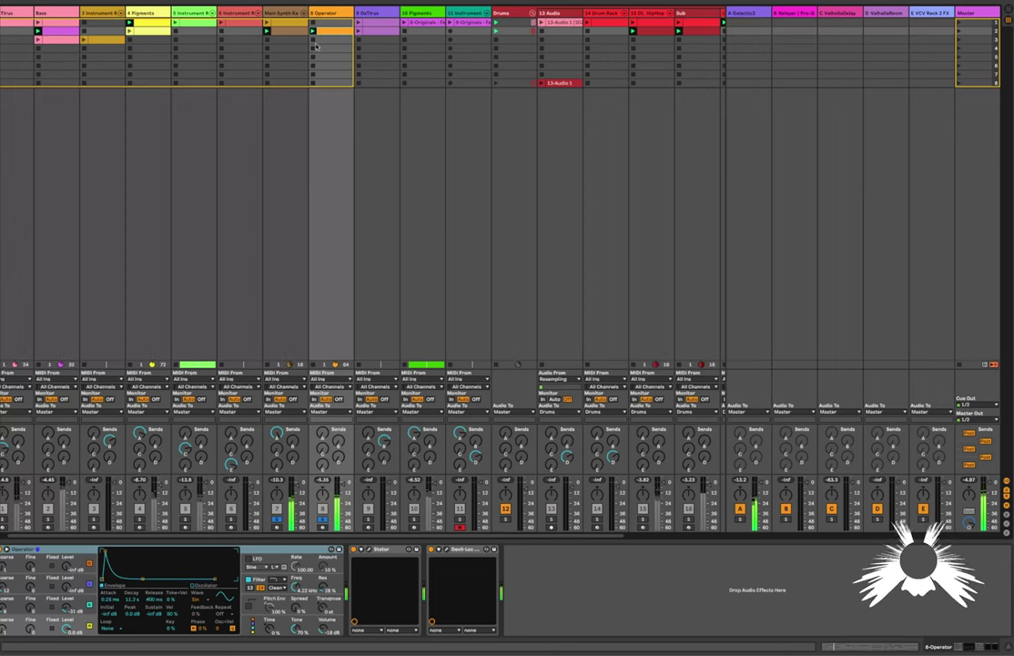
pyautogui.click(360, 32)
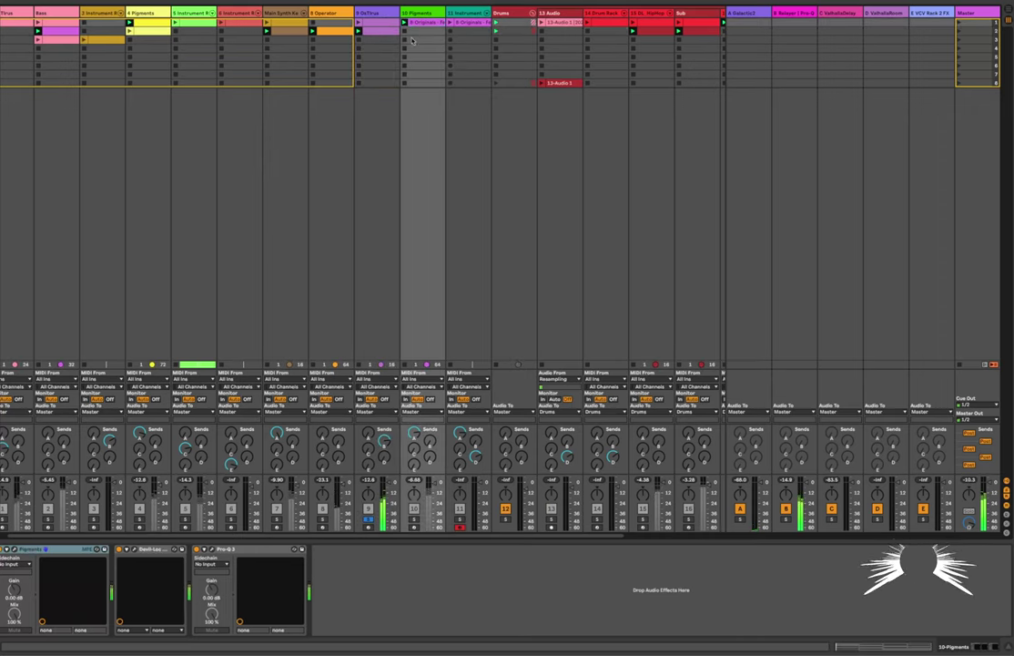
pyautogui.press('Right')
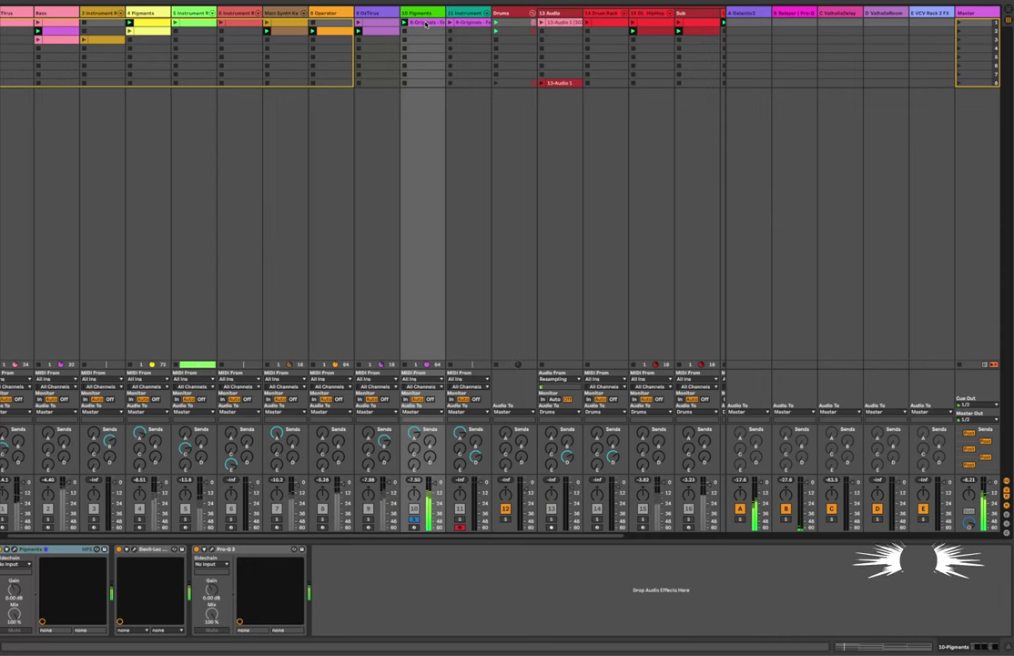
pyautogui.click(435, 23)
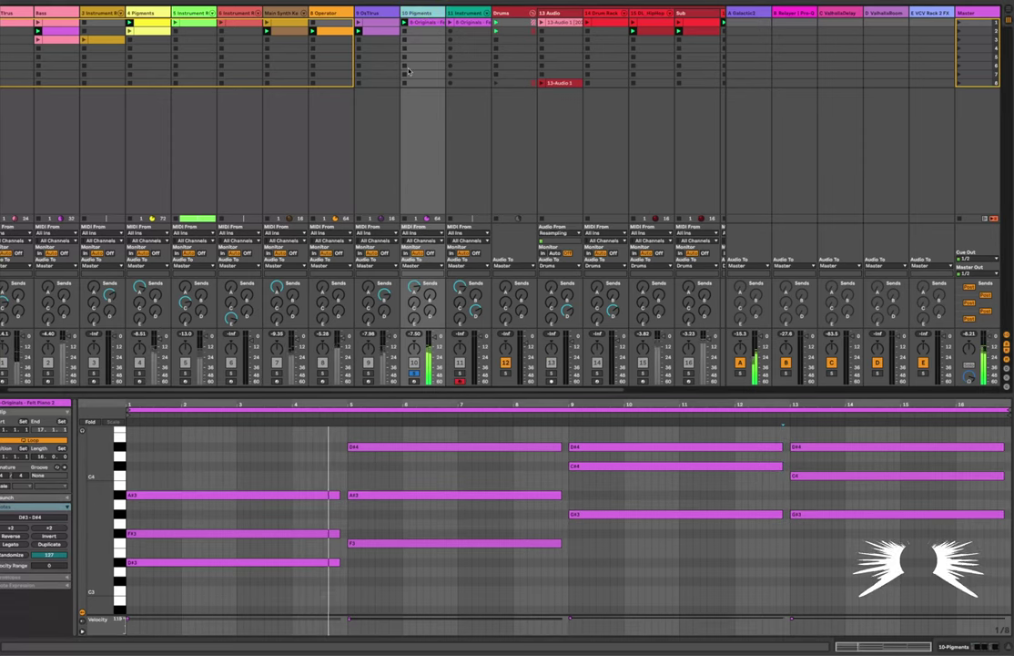
# Apply ÷2 twice to the Felt Piano chords so the clip ends at bar 5
pyautogui.click(282, 34)
pyautogui.click(435, 22)
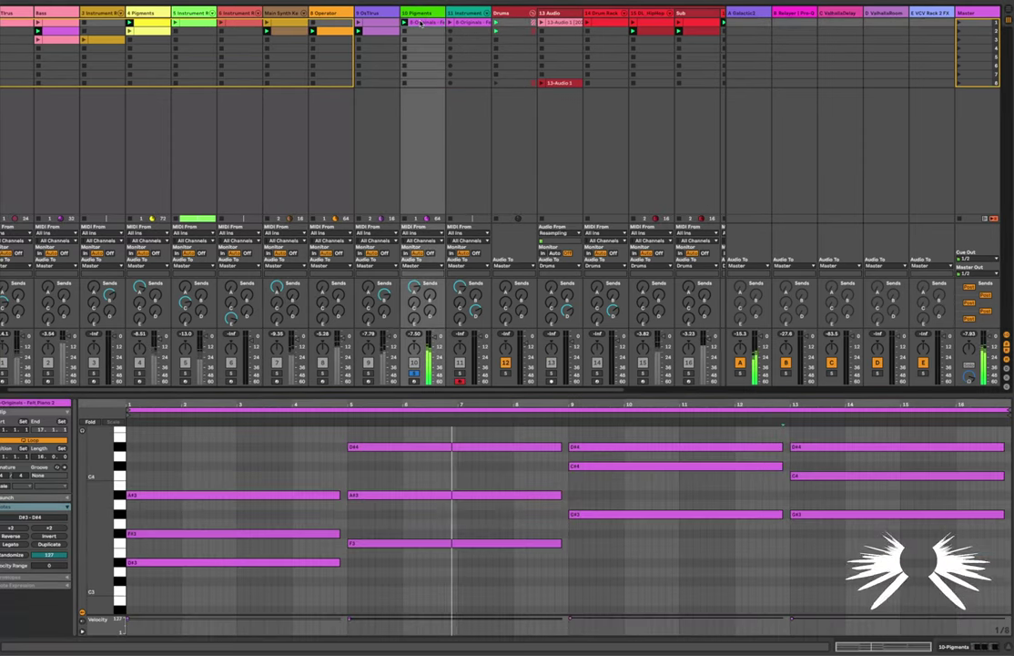
pyautogui.click(11, 528)
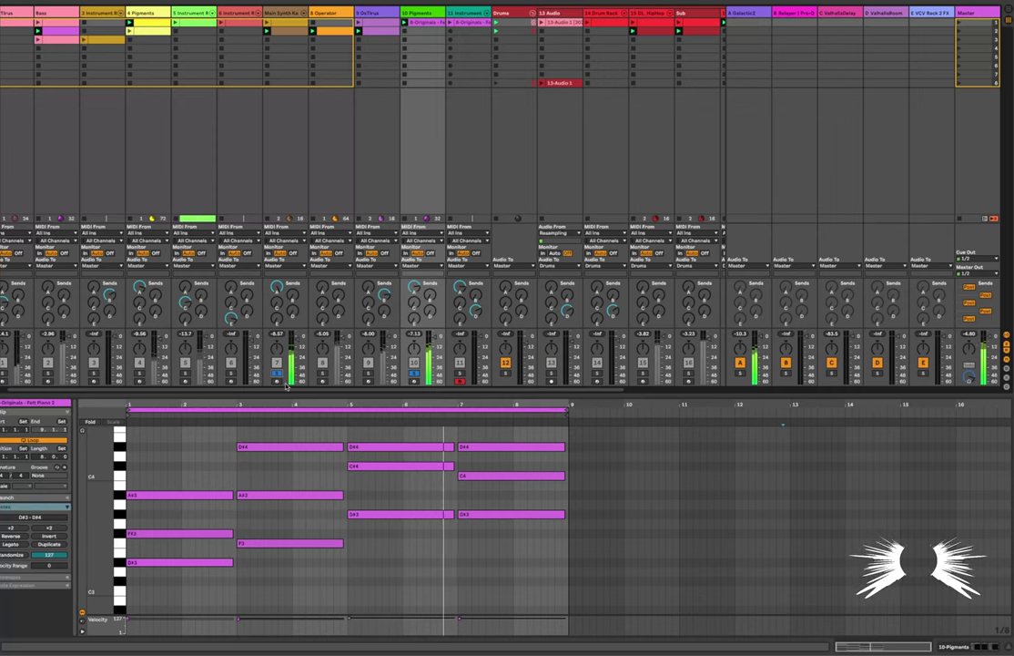
pyautogui.click(18, 528)
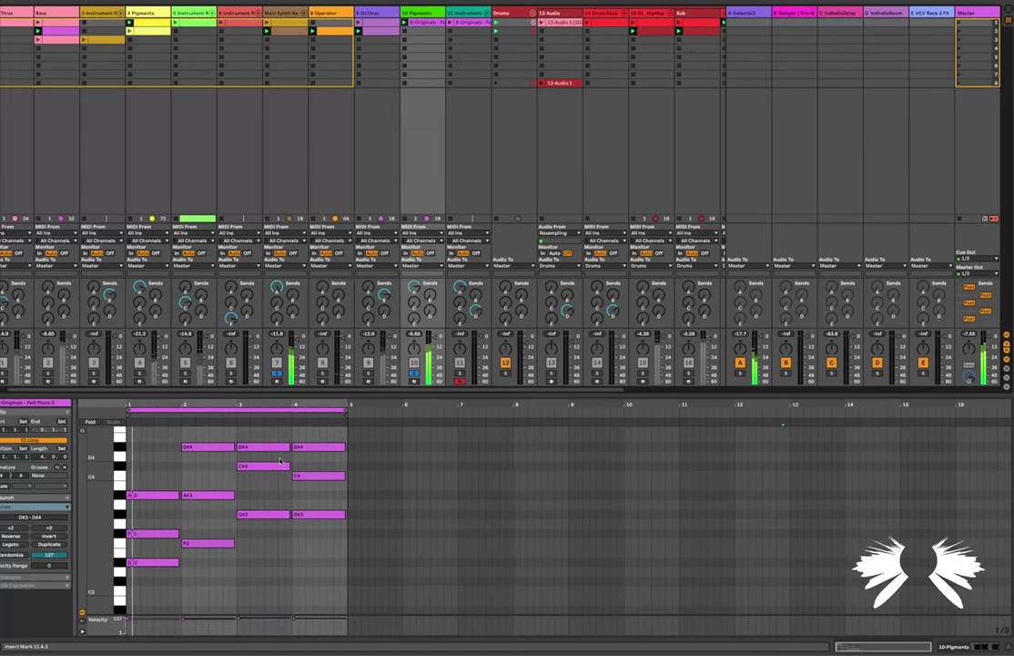